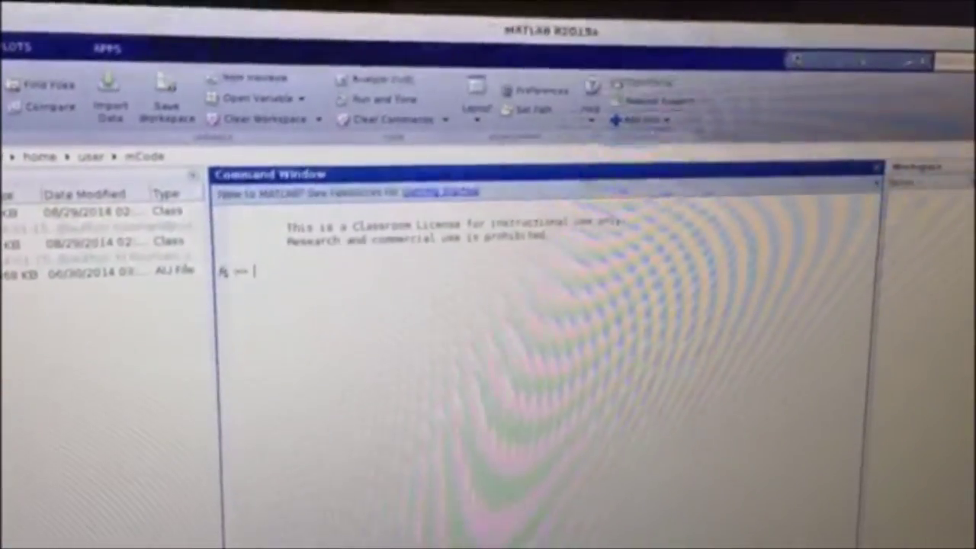
type("f")
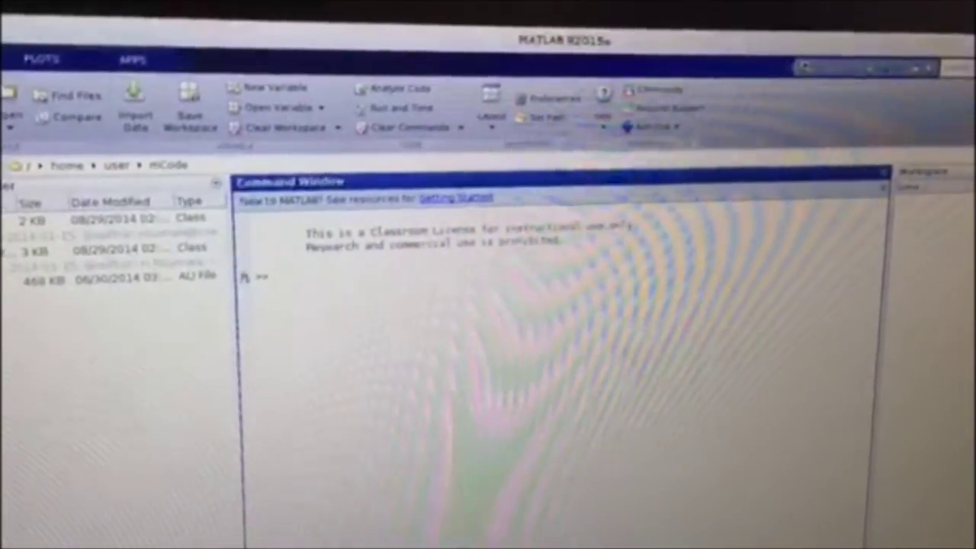
type("printf")
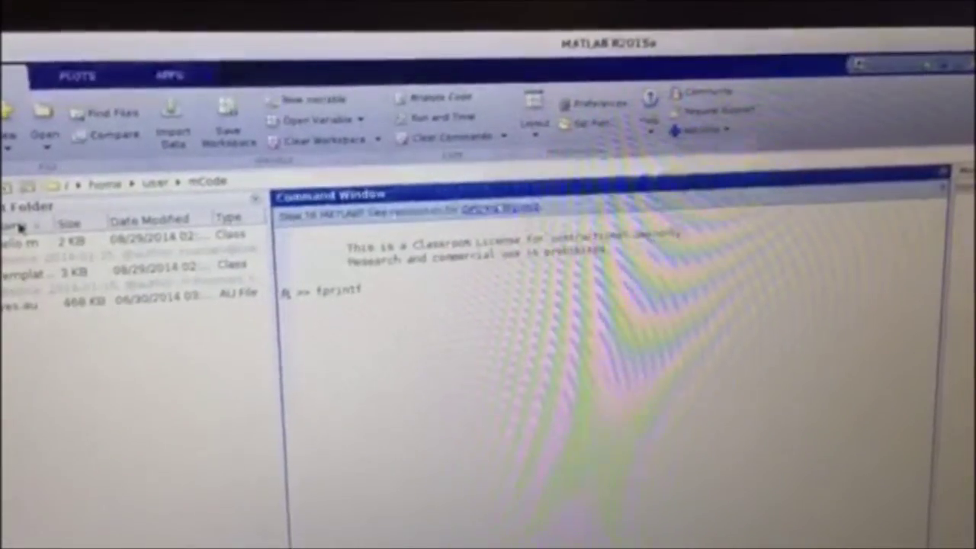
type("('hello wo")
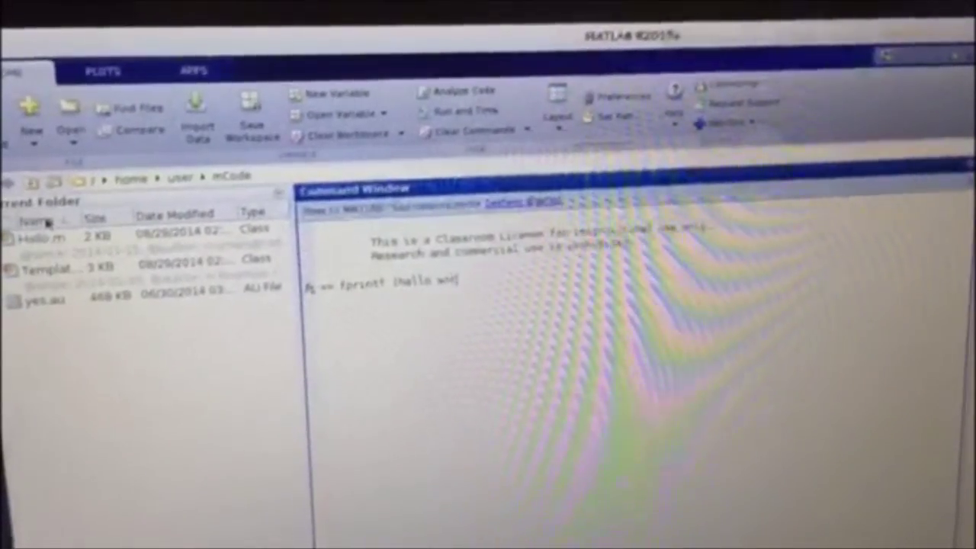
type("rld")
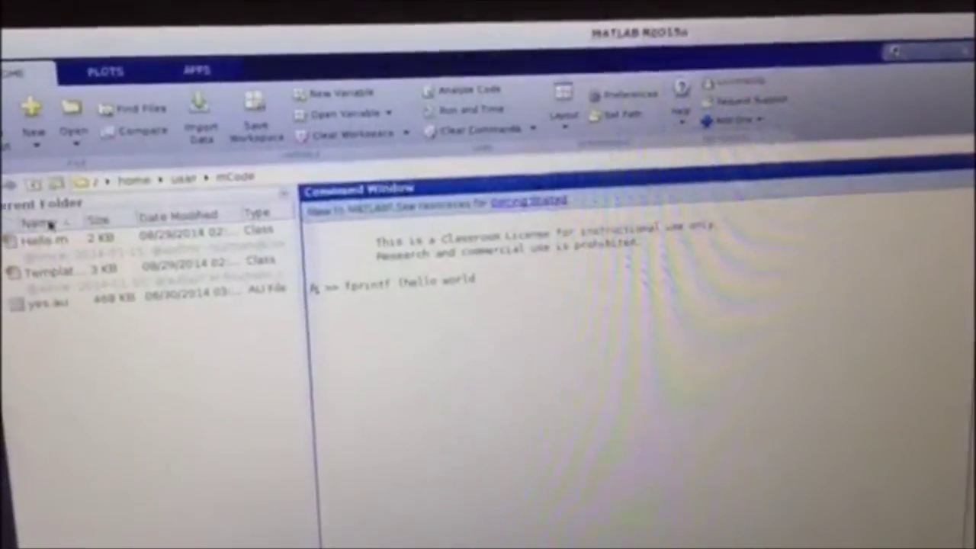
type("'")
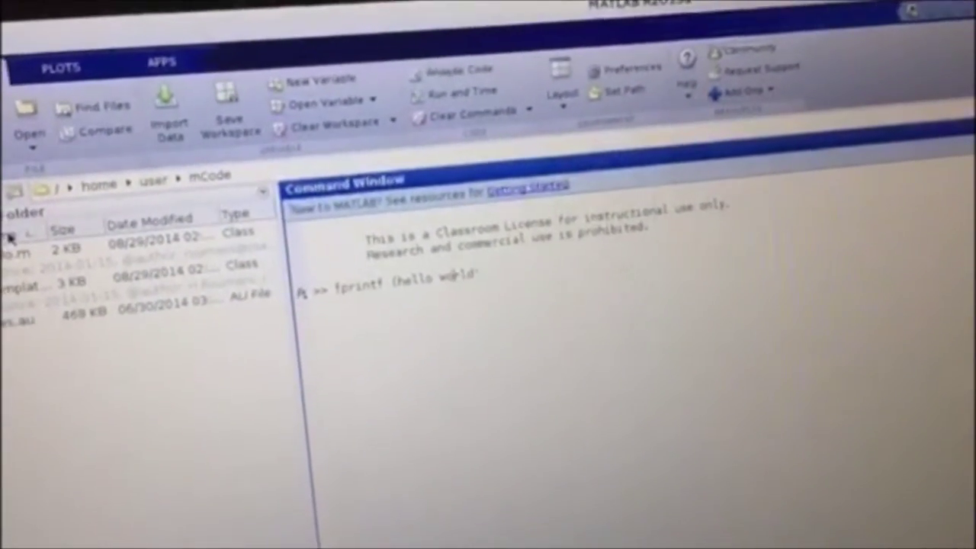
Move the cursor back inside the partially typed fprintf('hello world text to edit it.
key("Left")
key("Left")
key("Left")
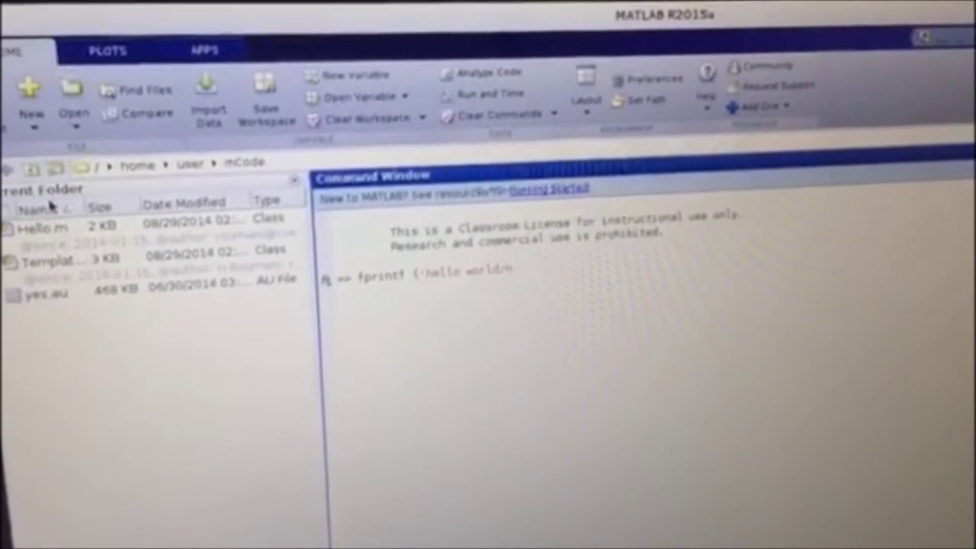
type("'")
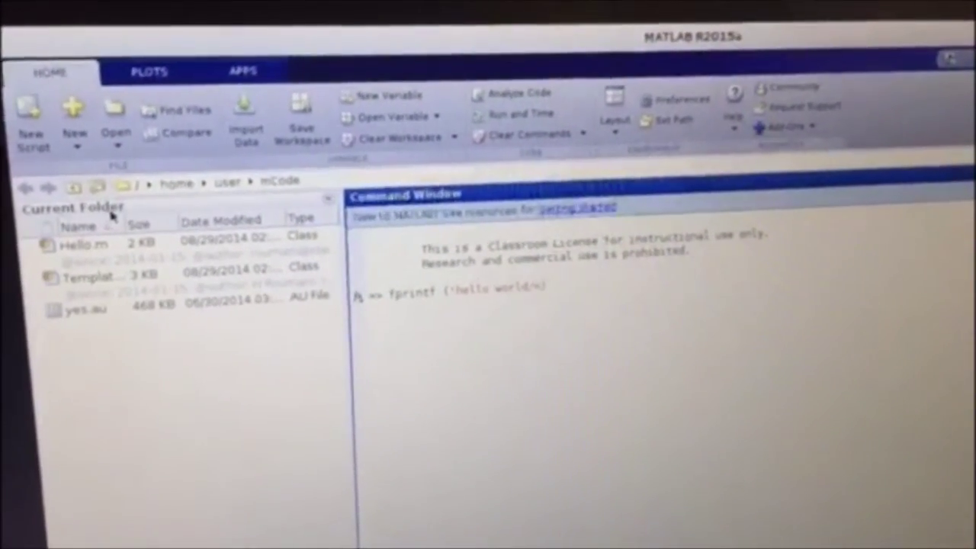
Complete and run the command fprintf('hello world/n').
left_click(111, 216)
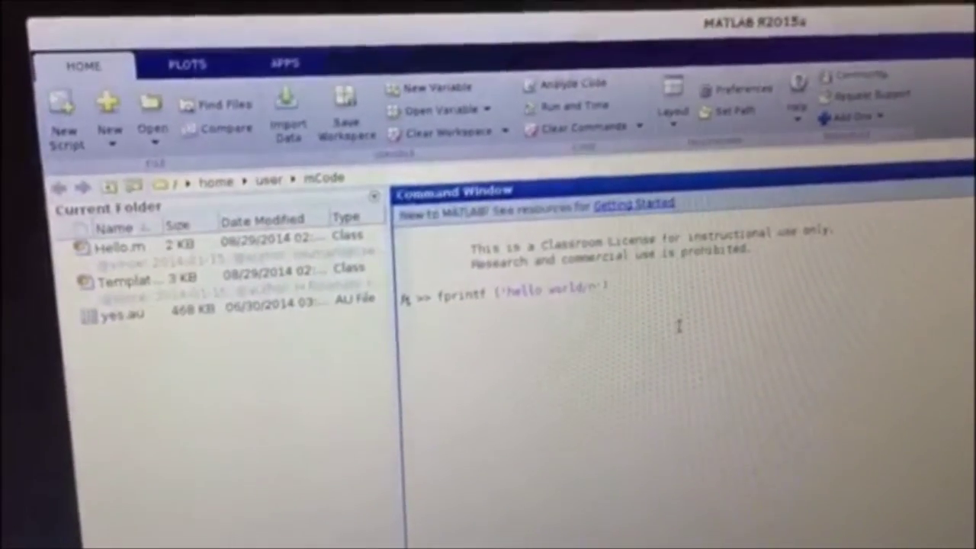
key("Return")
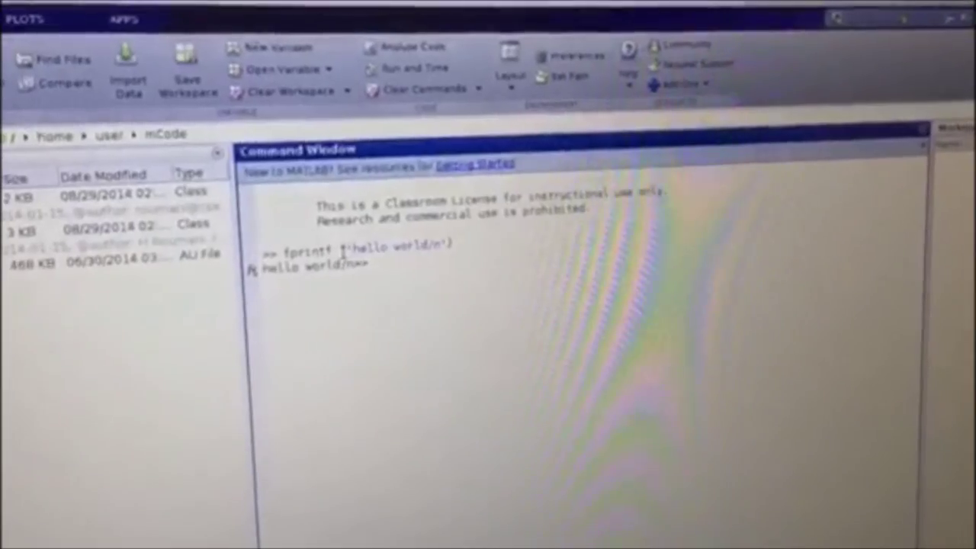
Get a fresh empty prompt below the hello world/n output.
key("Return")
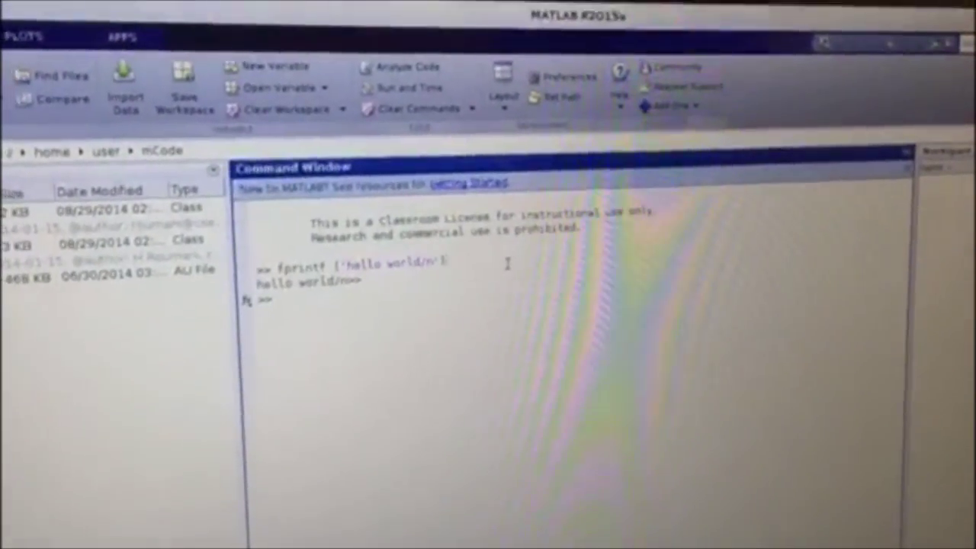